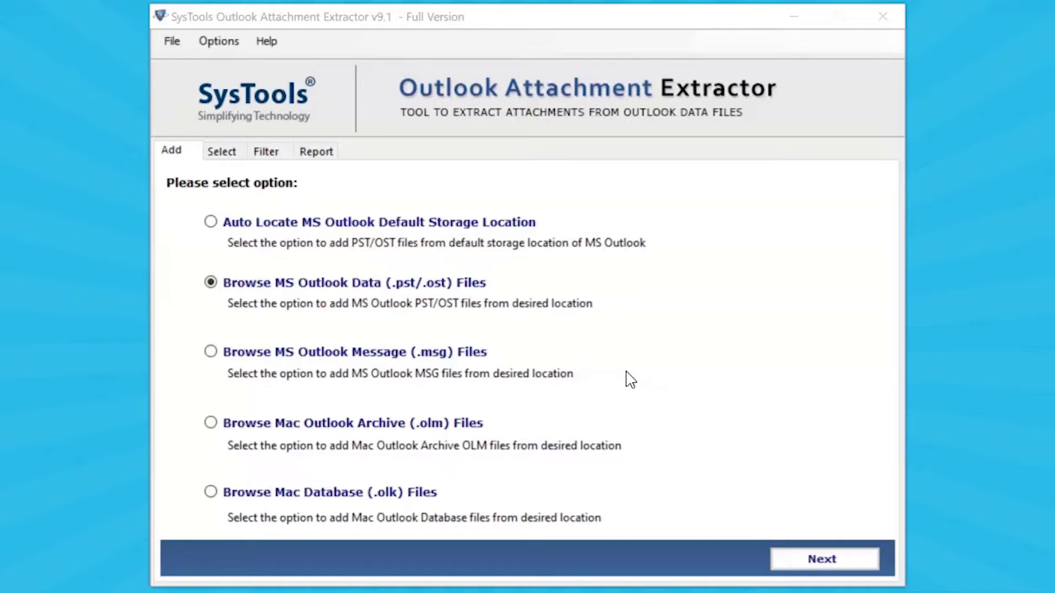
- Review the source options and settle on PST/OST data files as the source type
left_click(210, 222)
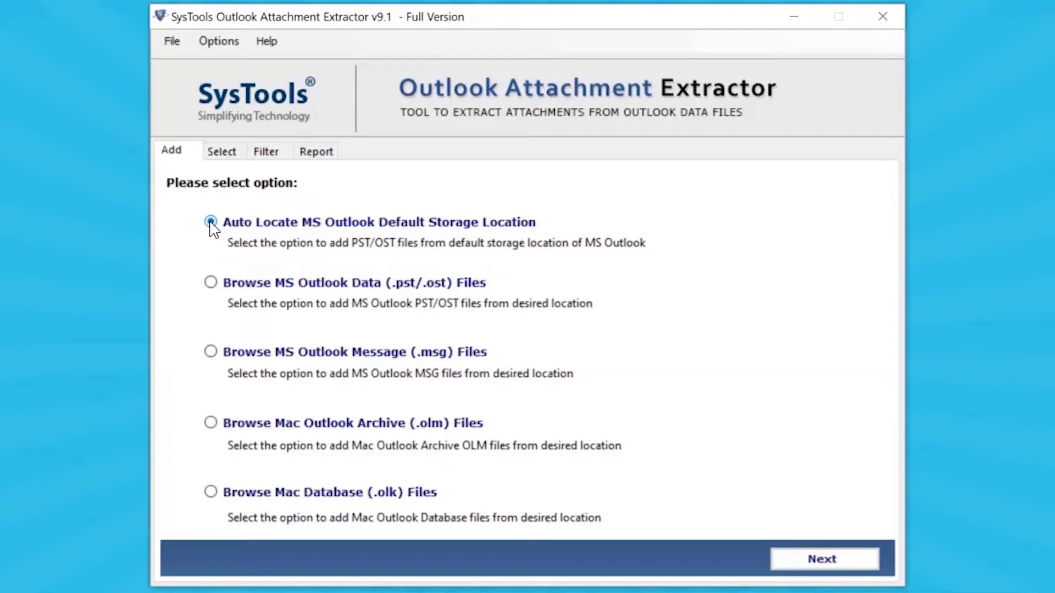
left_click(211, 283)
left_click(212, 353)
left_click(213, 427)
left_click(212, 494)
left_click(212, 283)
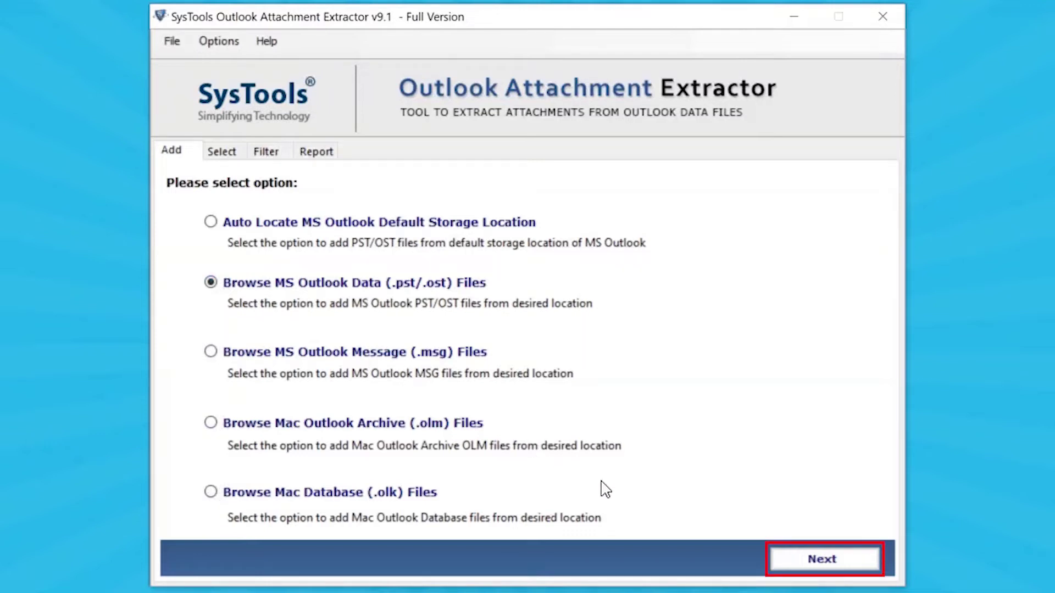
- Add My Outlook Data .pst from the OST folder to the file list
left_click(828, 560)
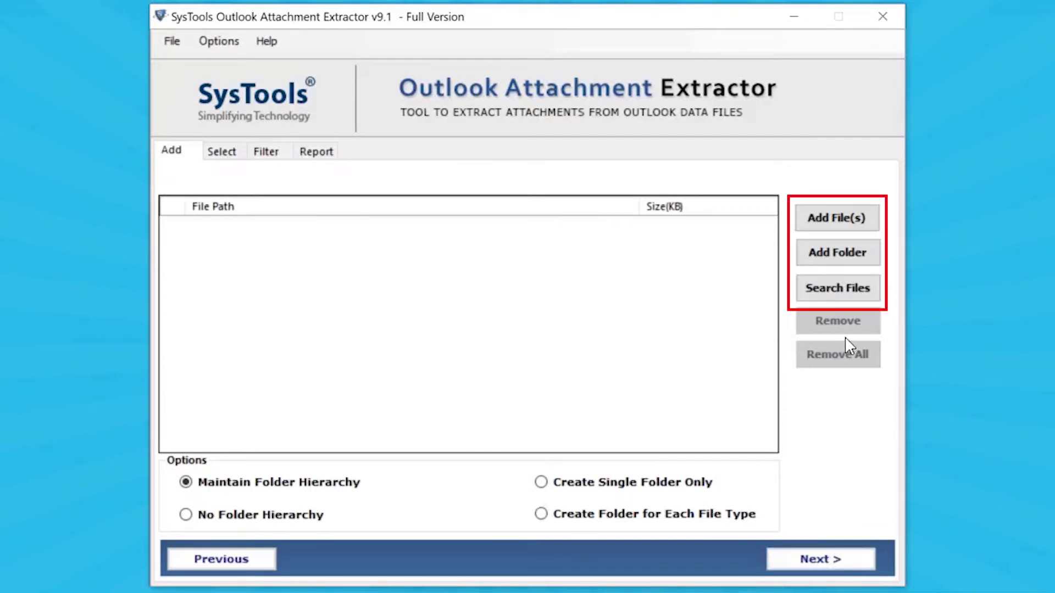
left_click(843, 224)
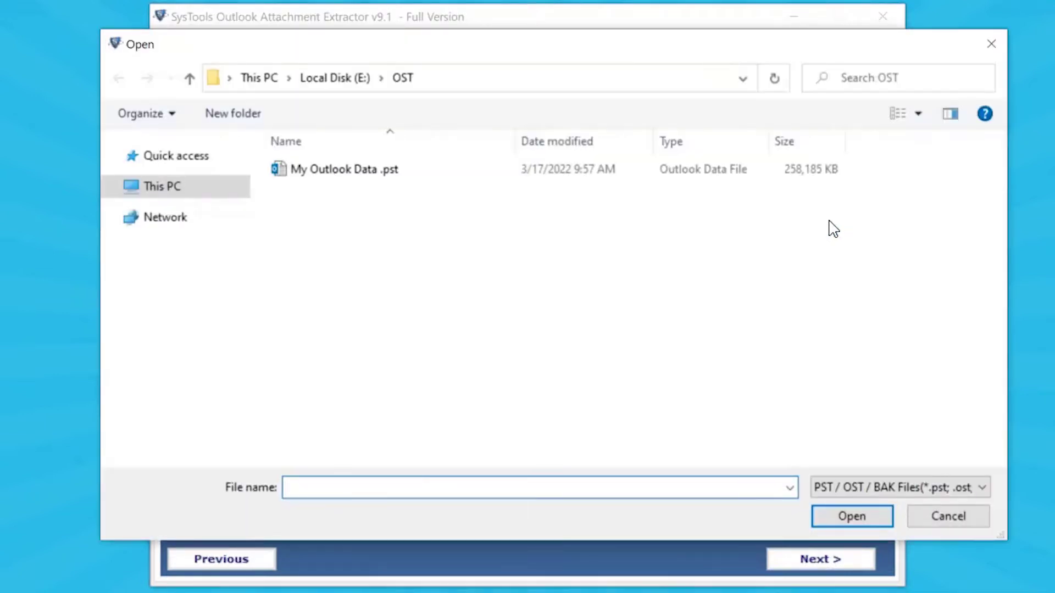
left_click(335, 172)
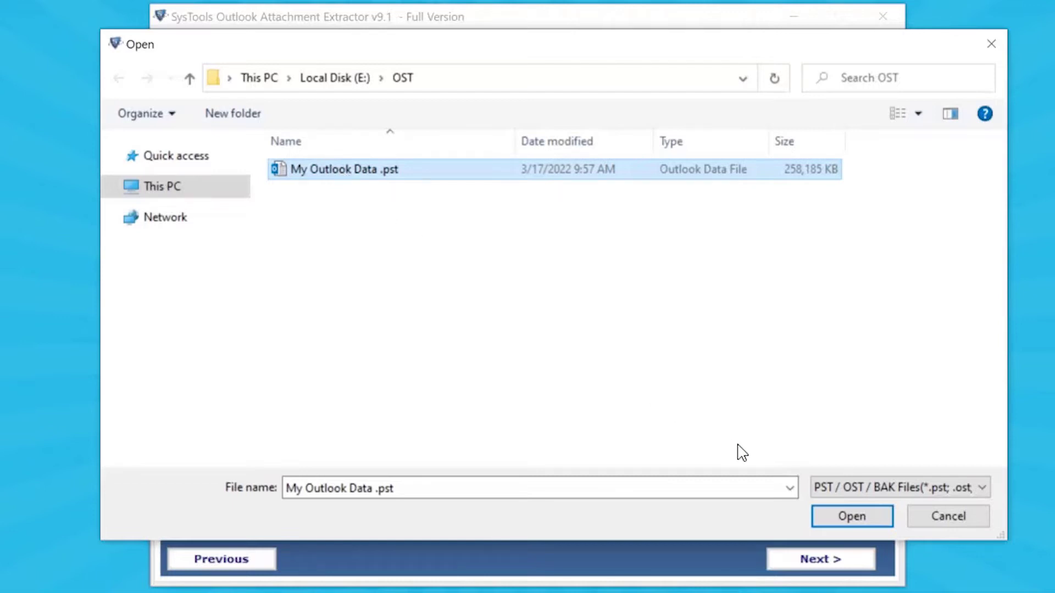
left_click(835, 520)
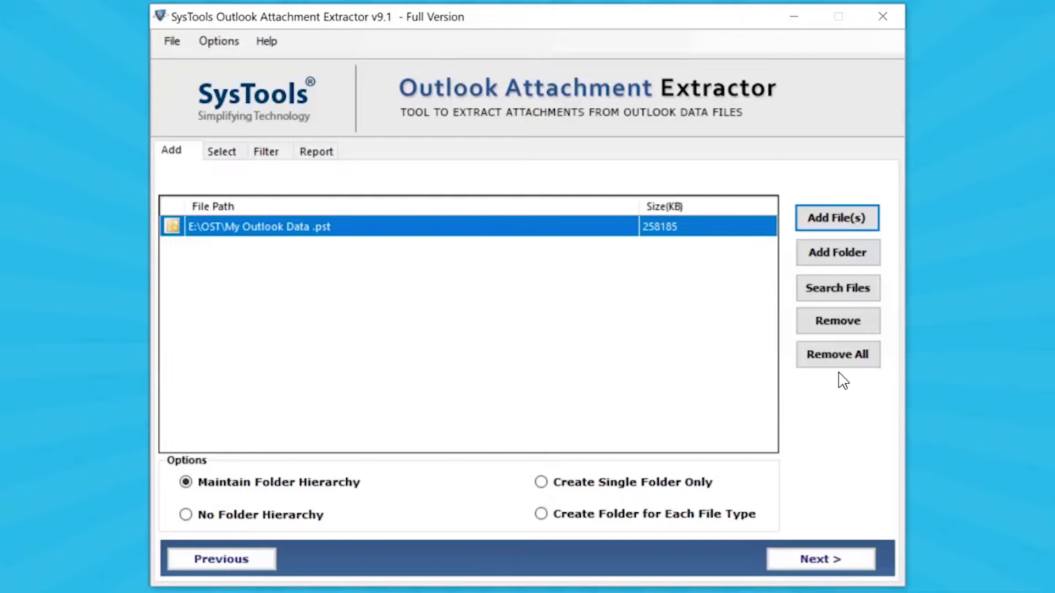
- Add the desktop Outlook Data folder, loading PST_Data.pst and GisOutlook.ost
left_click(842, 261)
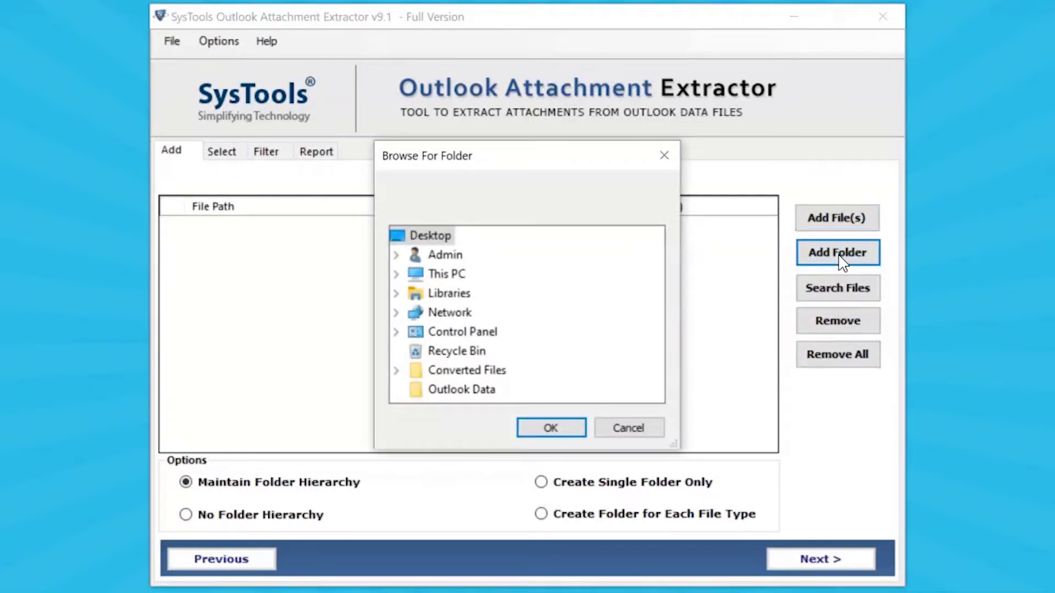
left_click(450, 394)
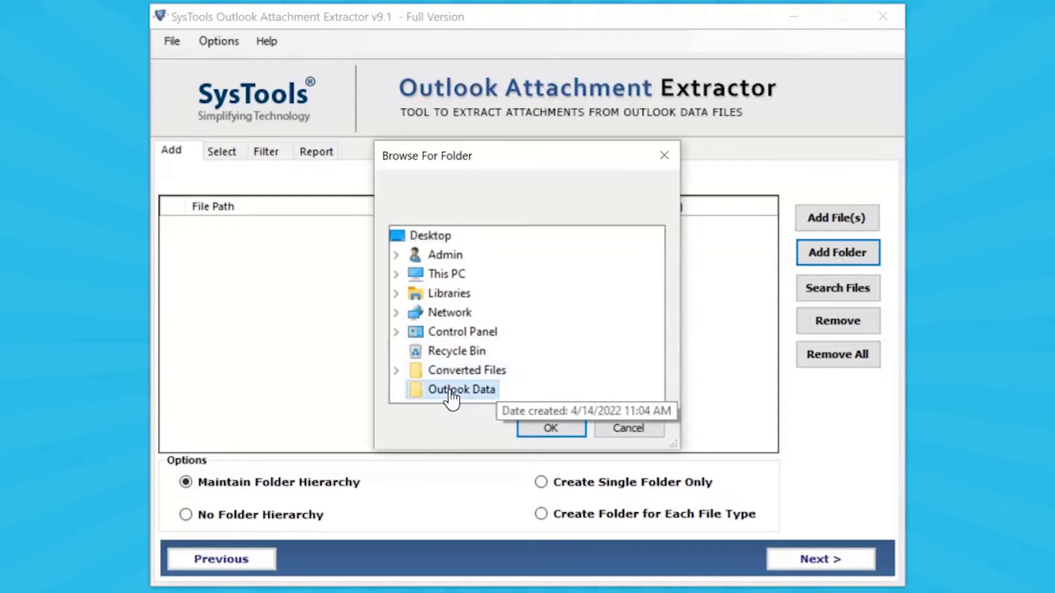
left_click(550, 428)
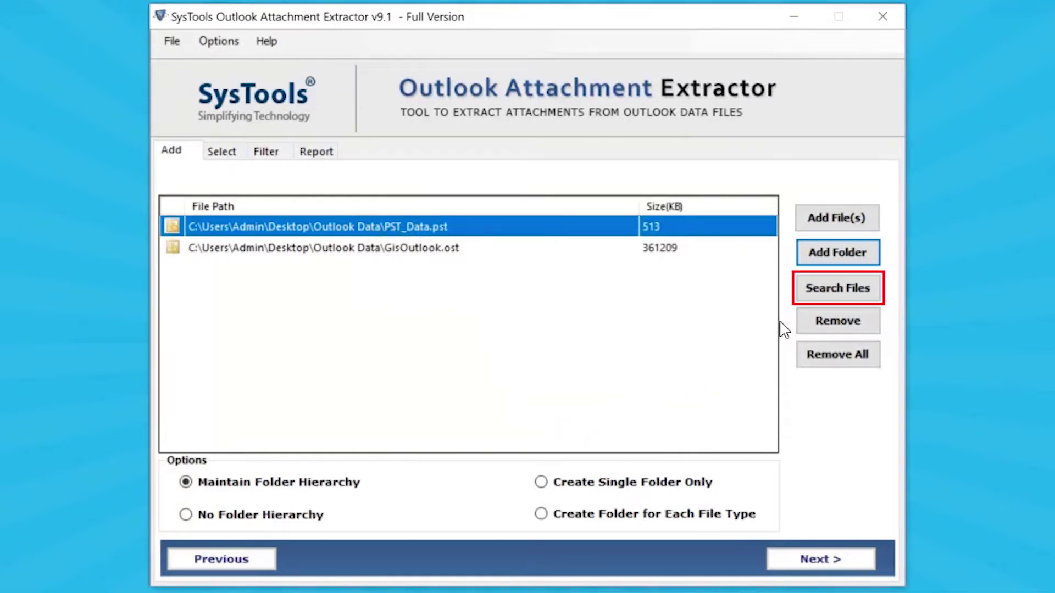
- Search drive E:\ and add the found Data.ost and My Outlook Data .pst
left_click(844, 294)
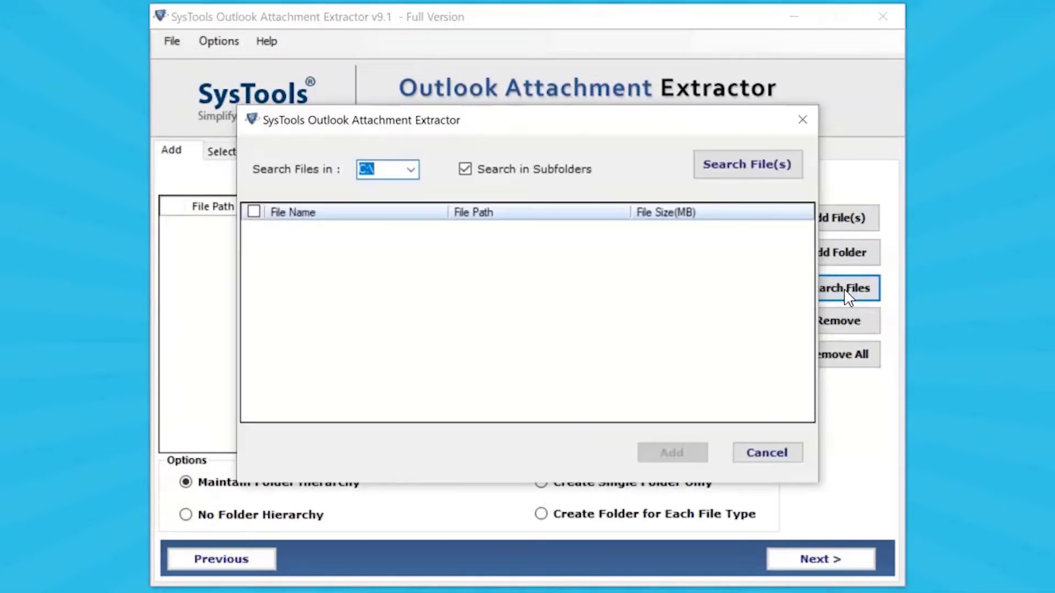
left_click(411, 171)
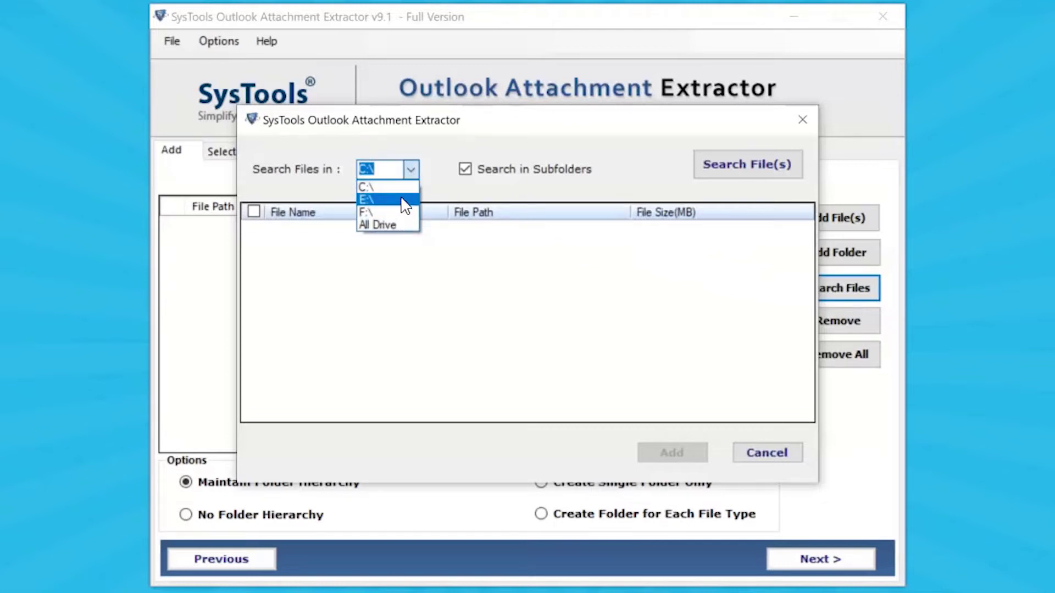
left_click(401, 199)
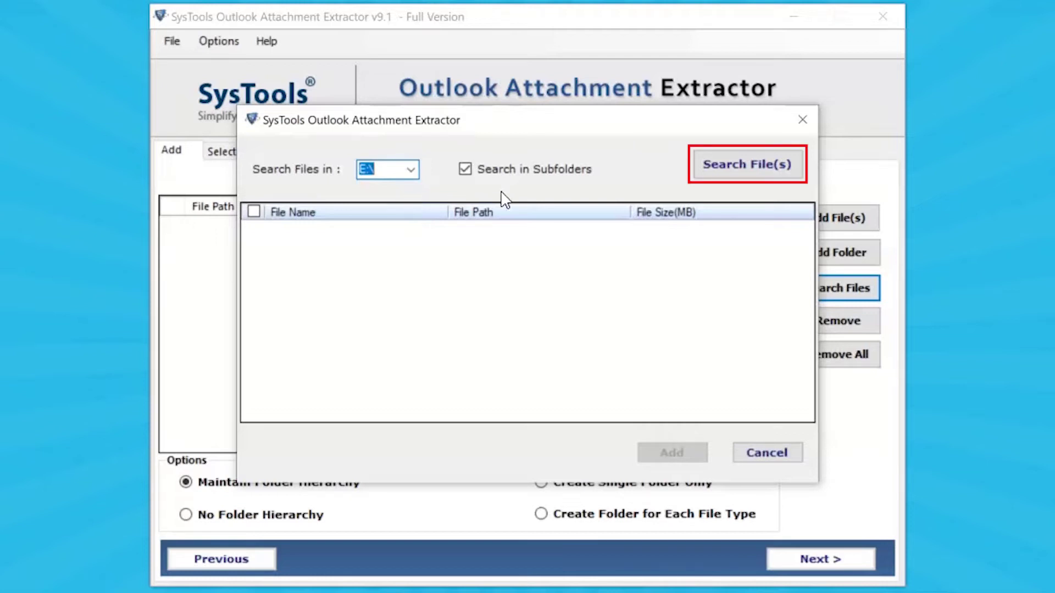
left_click(746, 169)
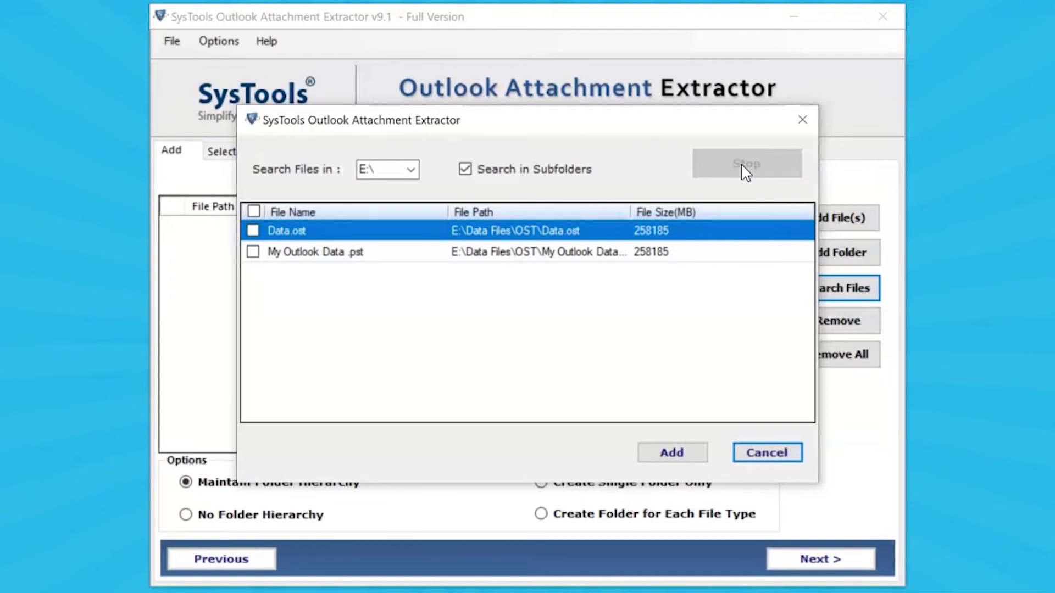
left_click(254, 212)
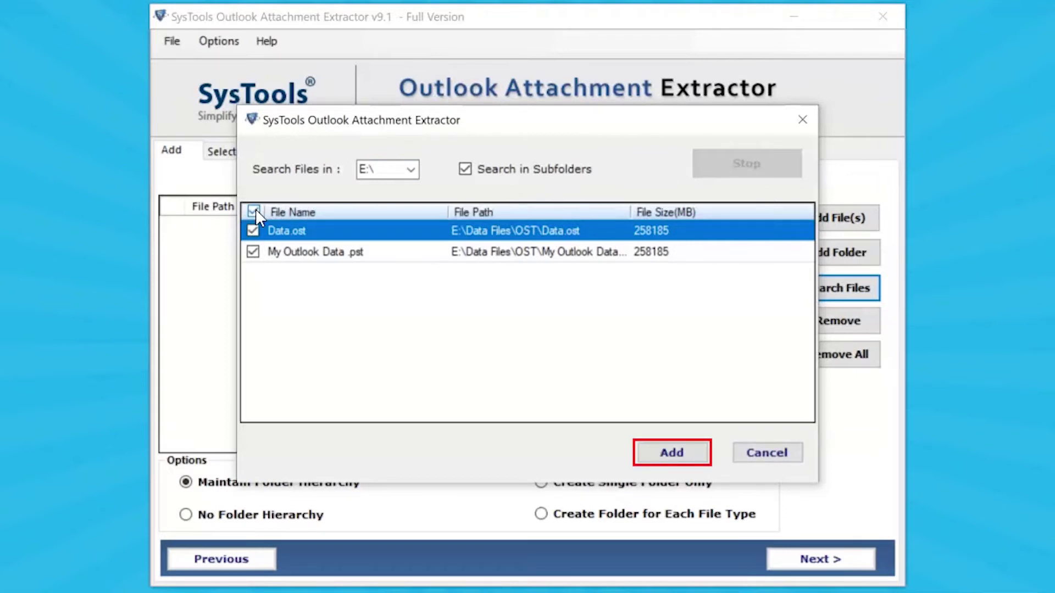
left_click(672, 454)
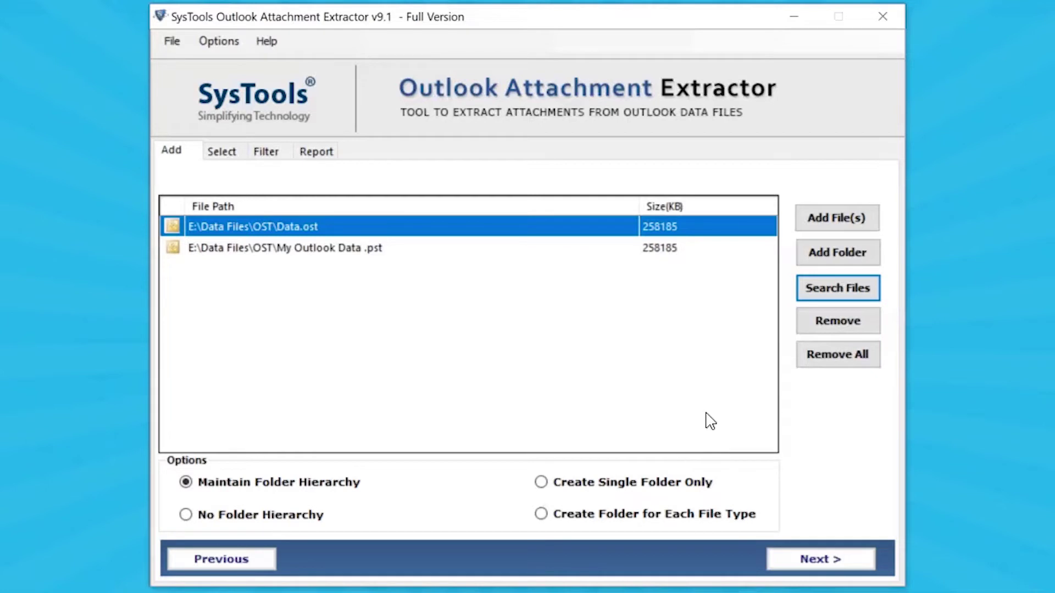
- Remove every listed file, then re-add only E:\OST\My Outlook Data .pst
left_click(837, 331)
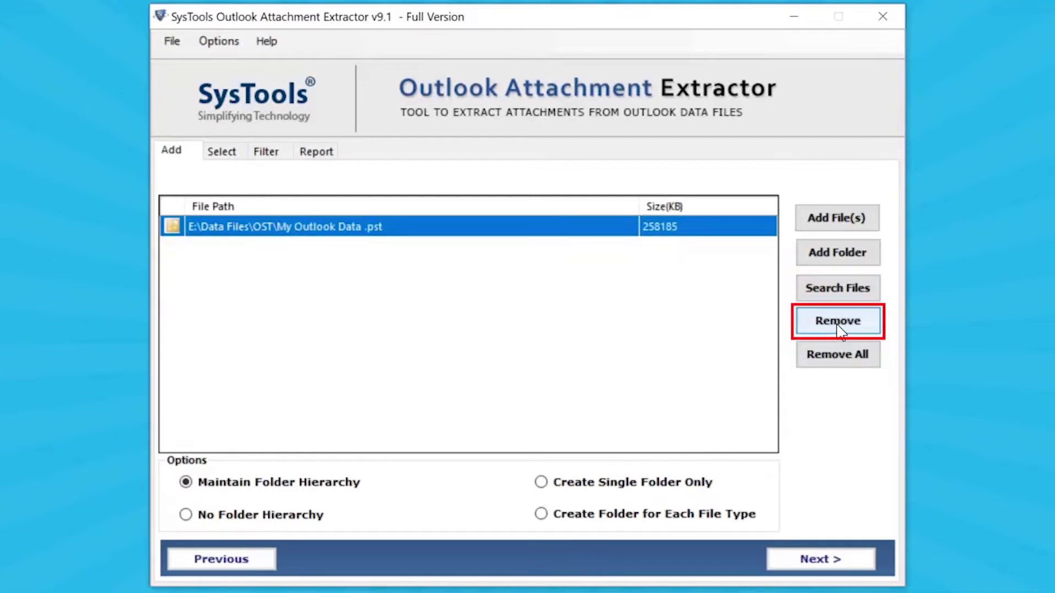
left_click(838, 356)
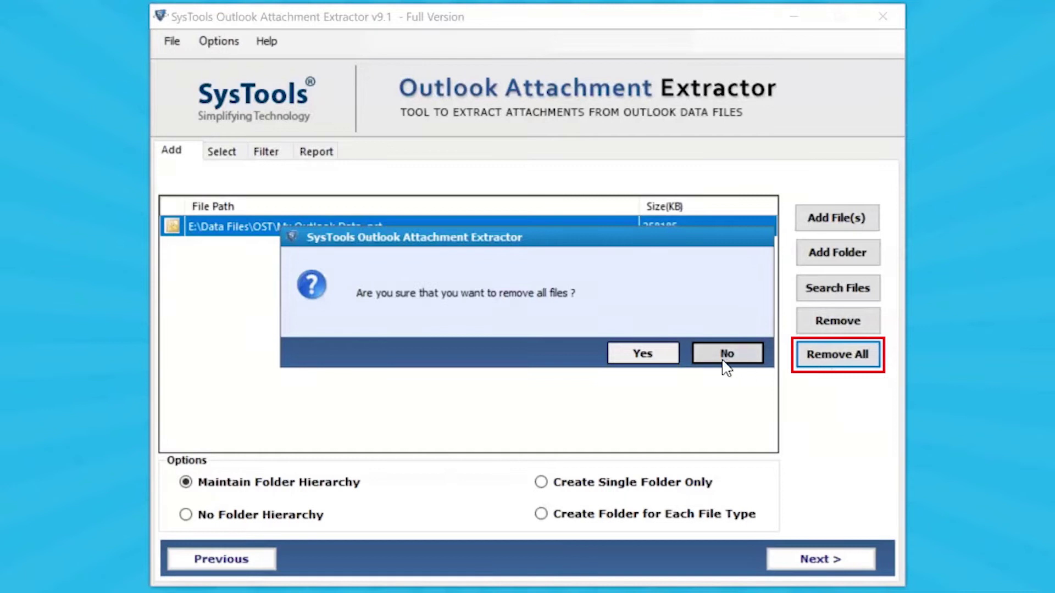
left_click(643, 356)
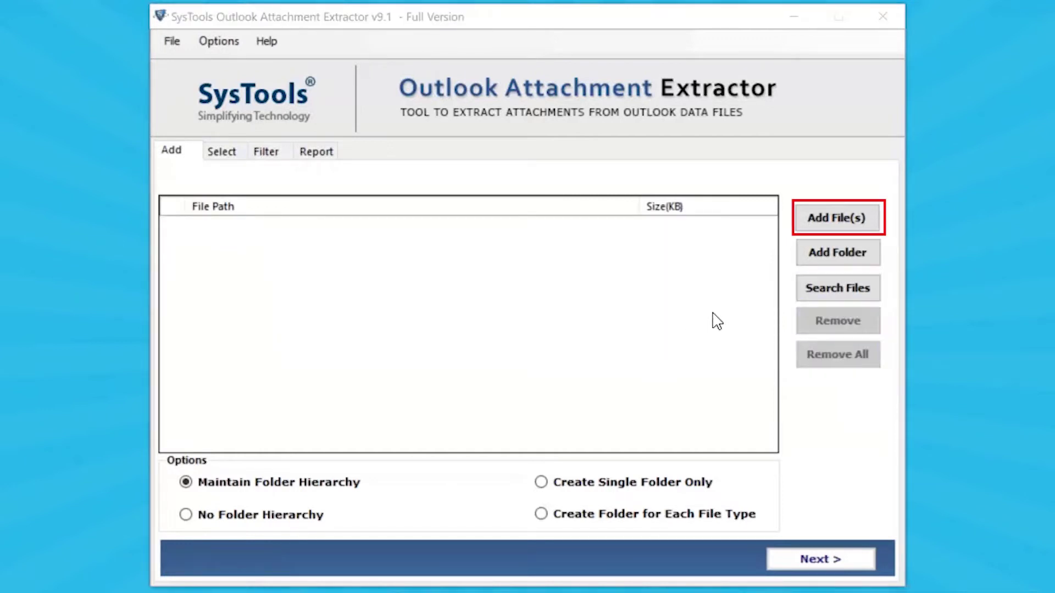
left_click(835, 219)
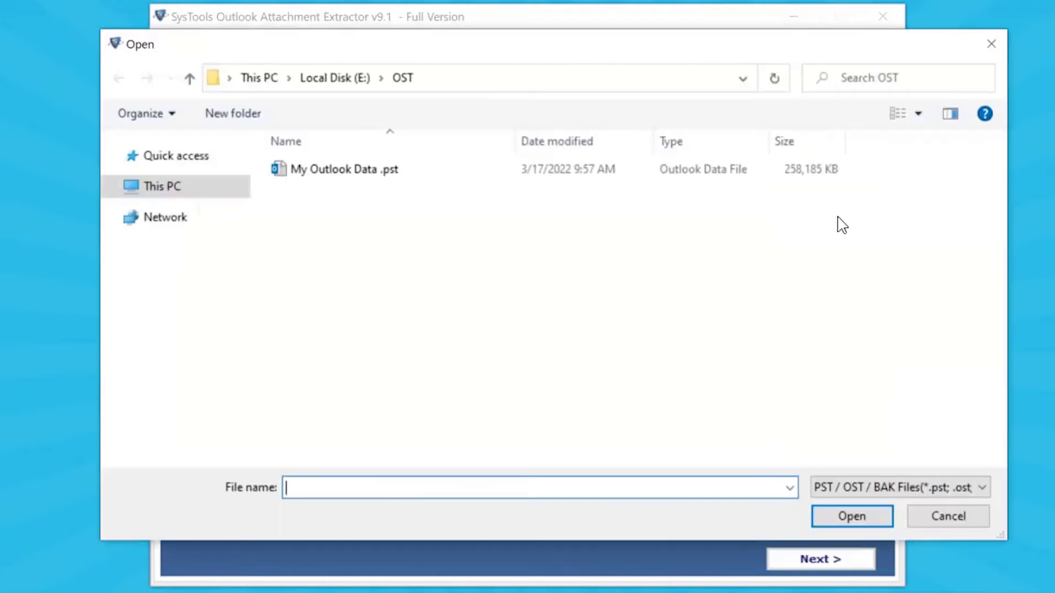
left_click(336, 172)
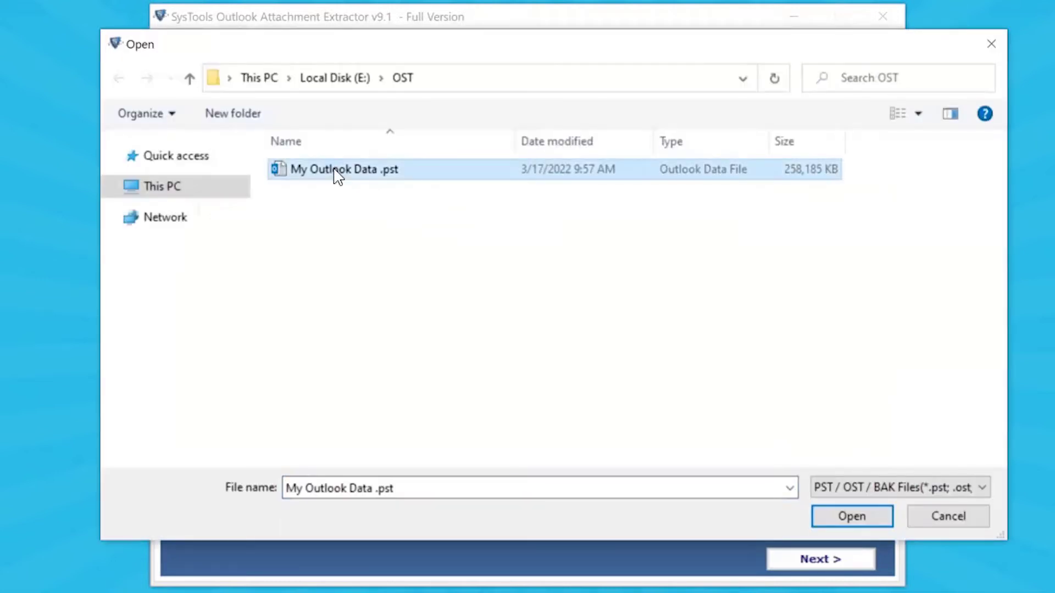
left_click(853, 520)
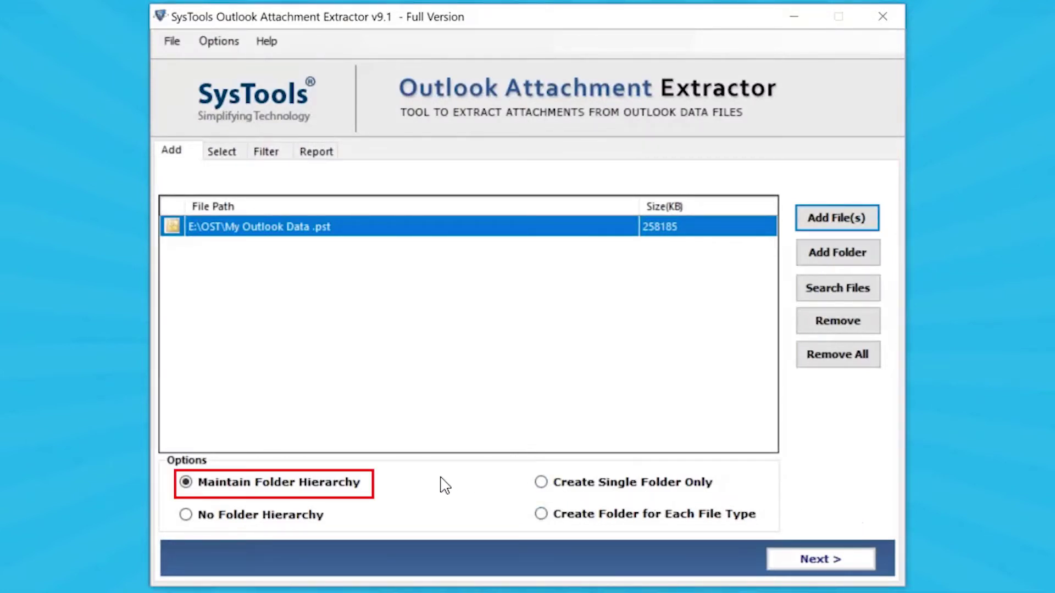
- Choose Create Folder for Each File Type as the attachment saving option
left_click(186, 483)
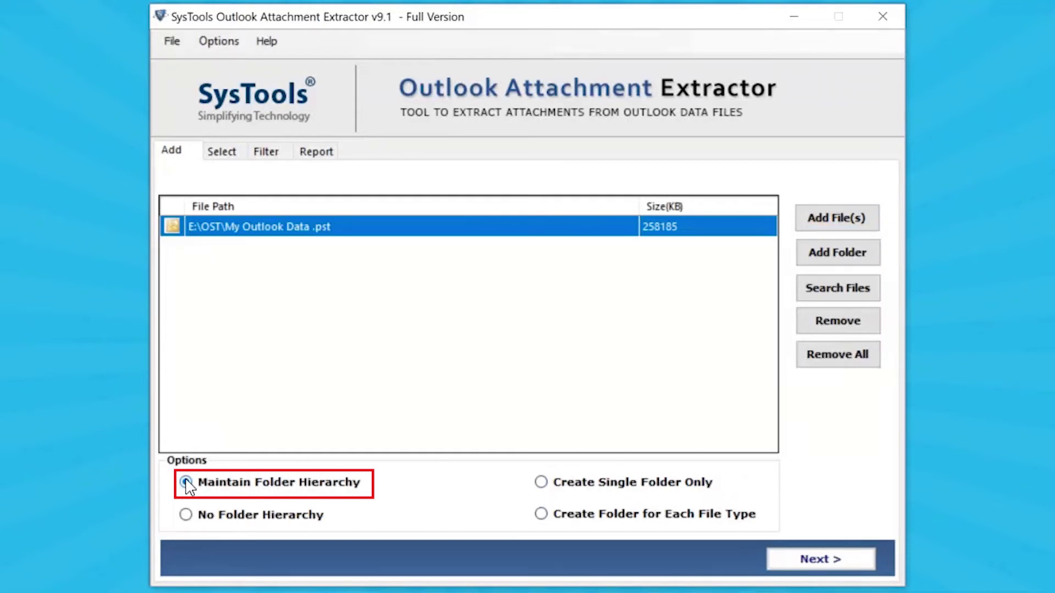
left_click(185, 515)
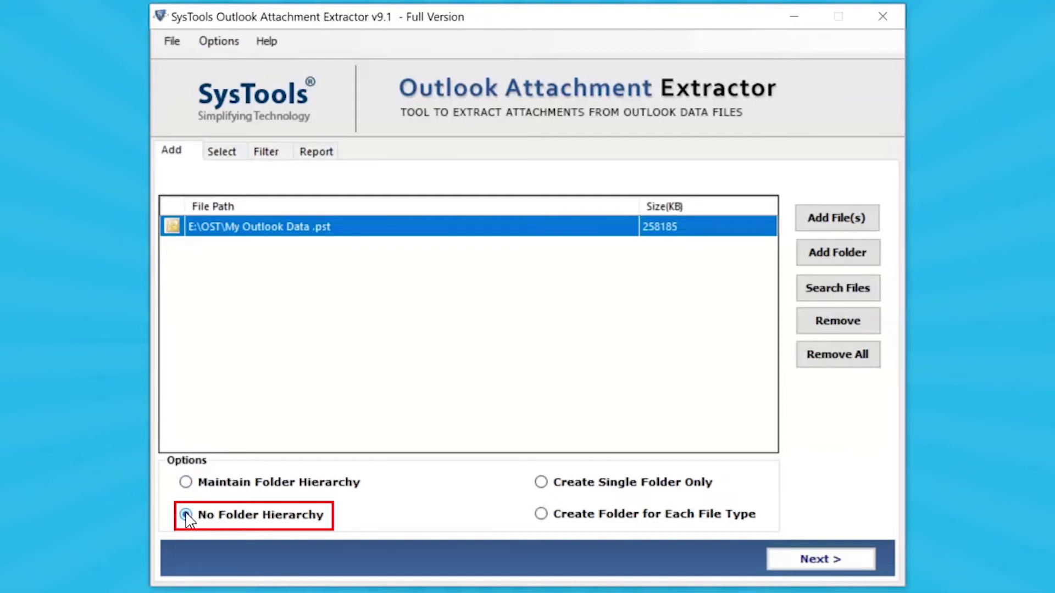
left_click(542, 484)
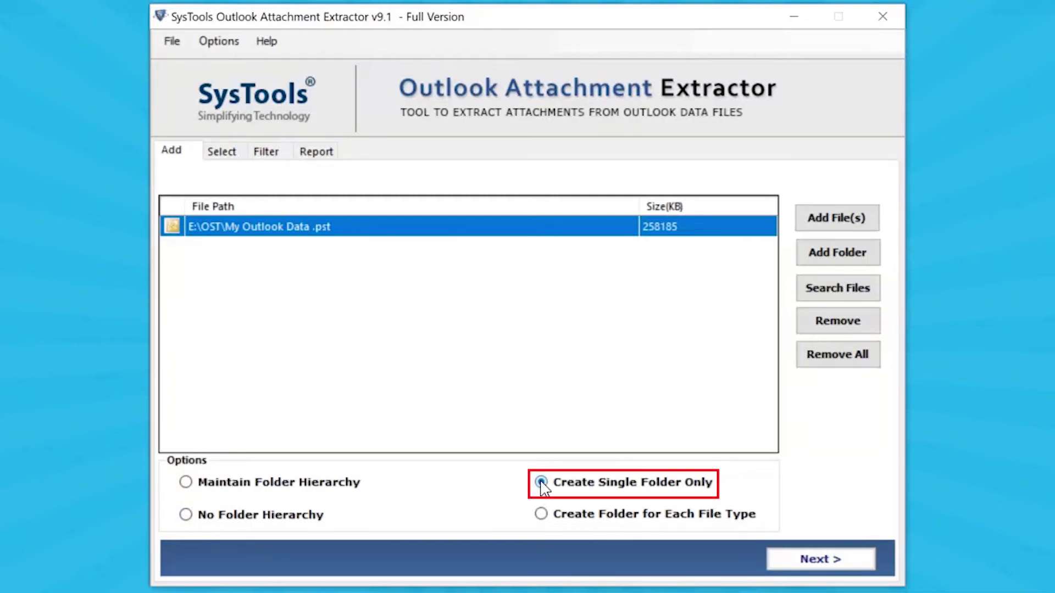
left_click(542, 515)
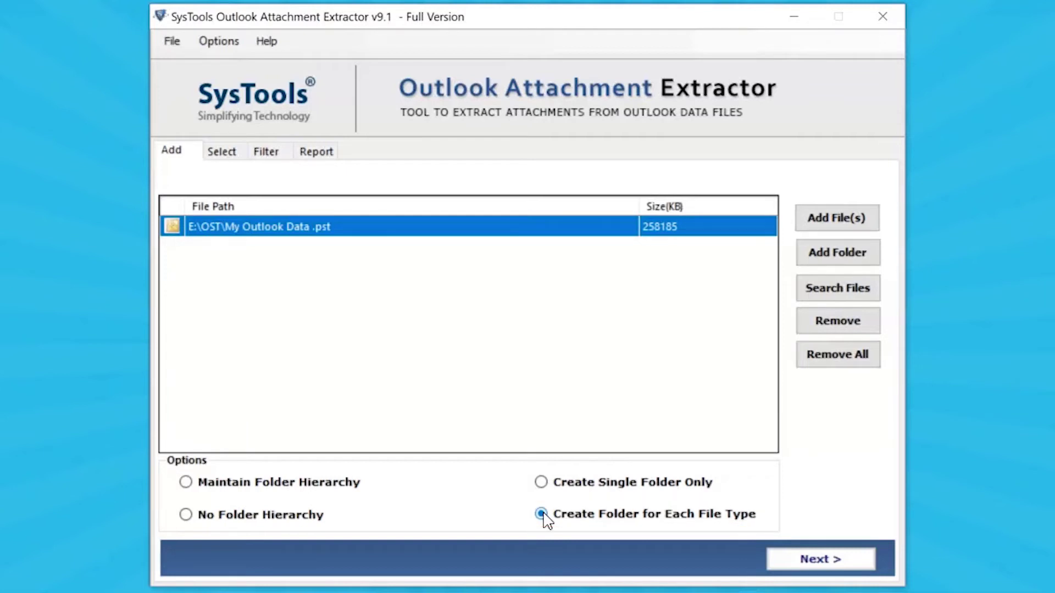
left_click(816, 560)
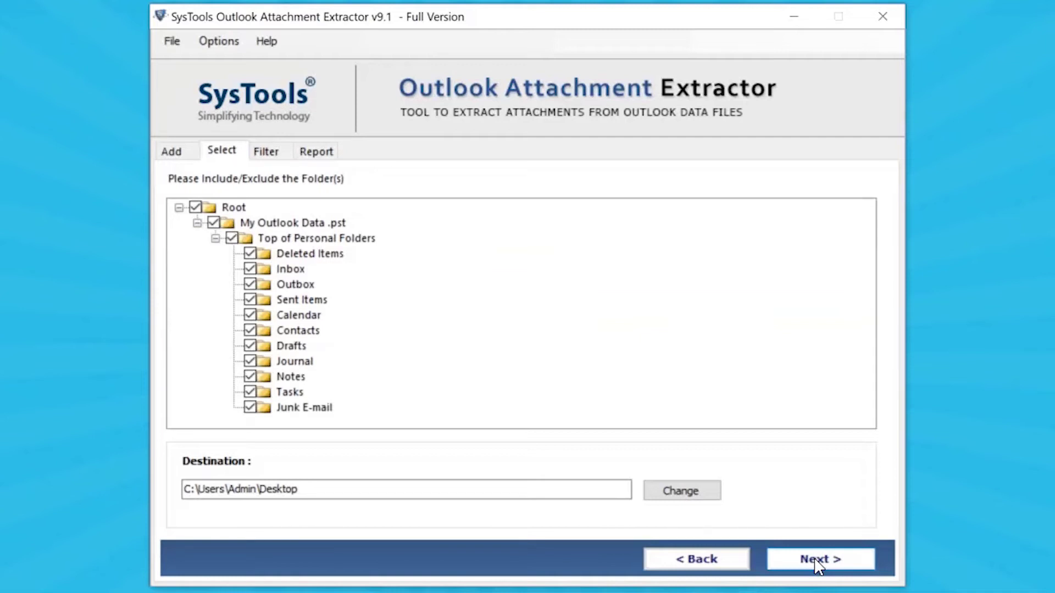
- Keep the mailbox folders selected and set the destination to Desktop\Converted Files
left_click(250, 269)
left_click(250, 284)
left_click(250, 269)
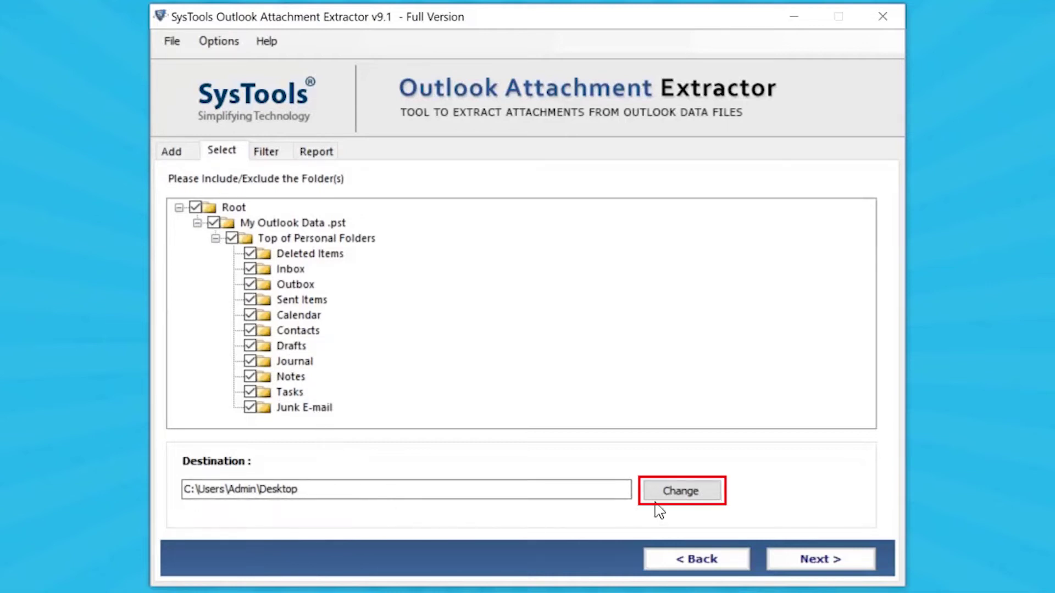
left_click(694, 497)
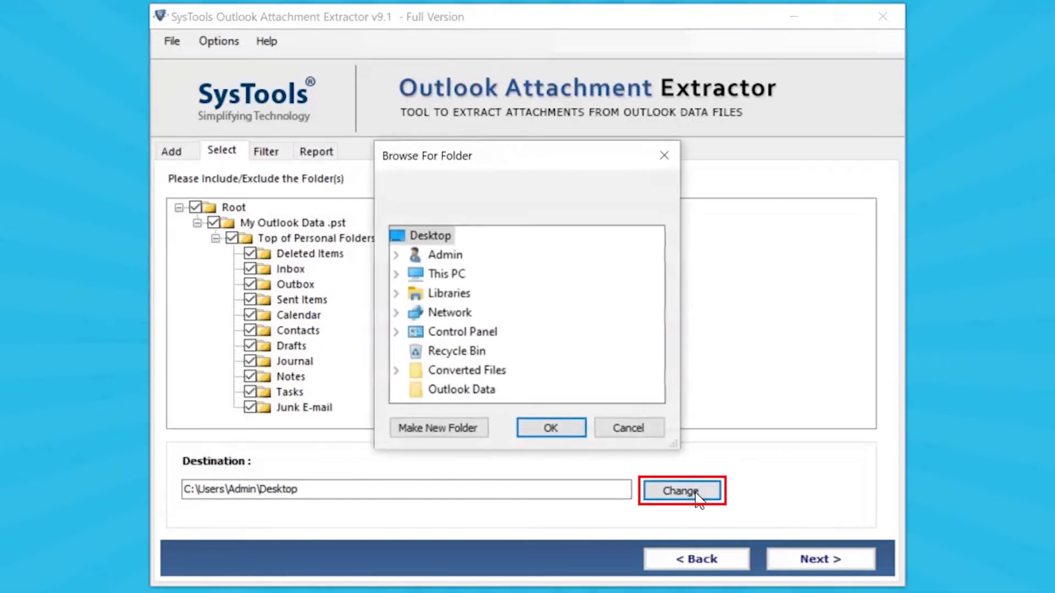
left_click(474, 376)
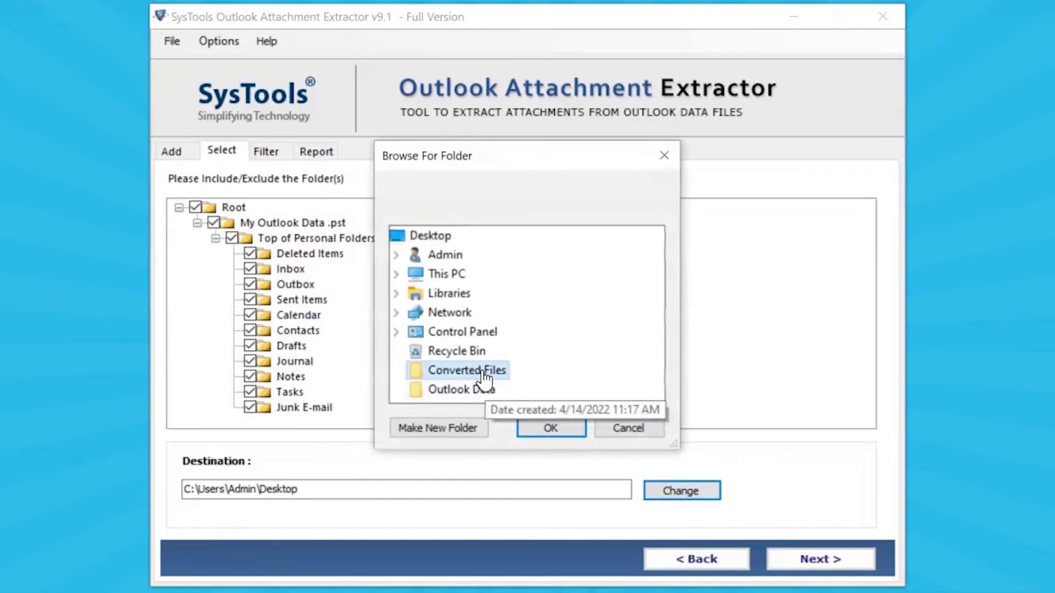
left_click(549, 428)
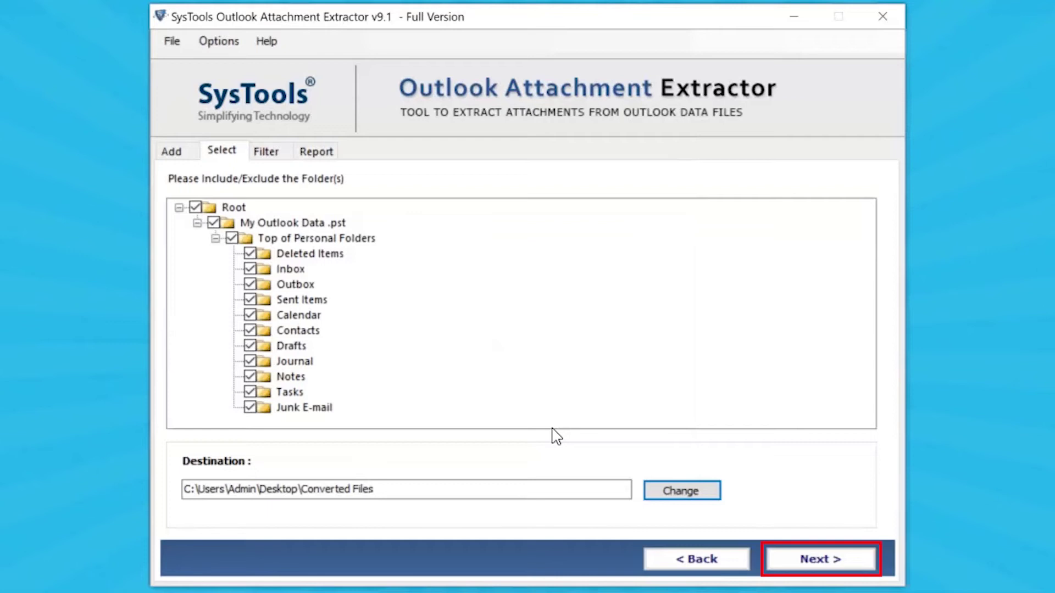
left_click(805, 559)
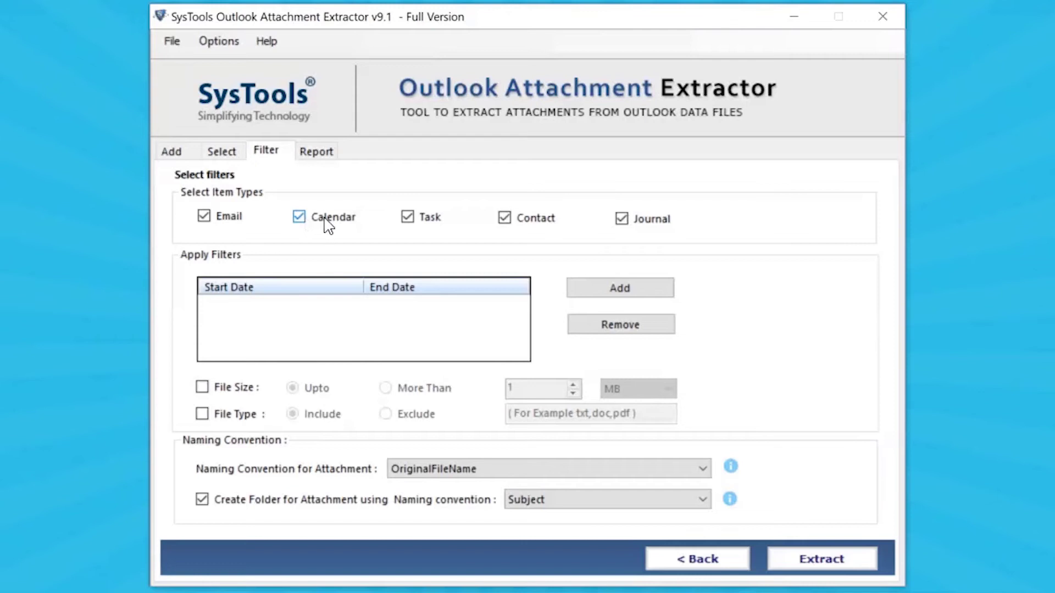
- Untick Task and Contact items, leaving the attachment size filter off after trying it
left_click(408, 219)
left_click(505, 219)
left_click(202, 388)
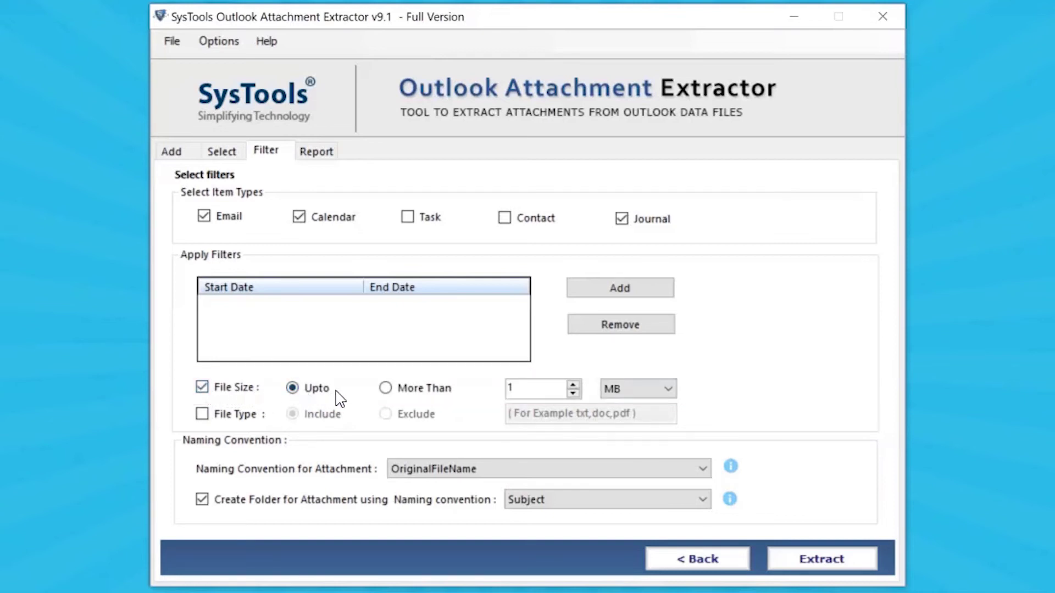
left_click(385, 389)
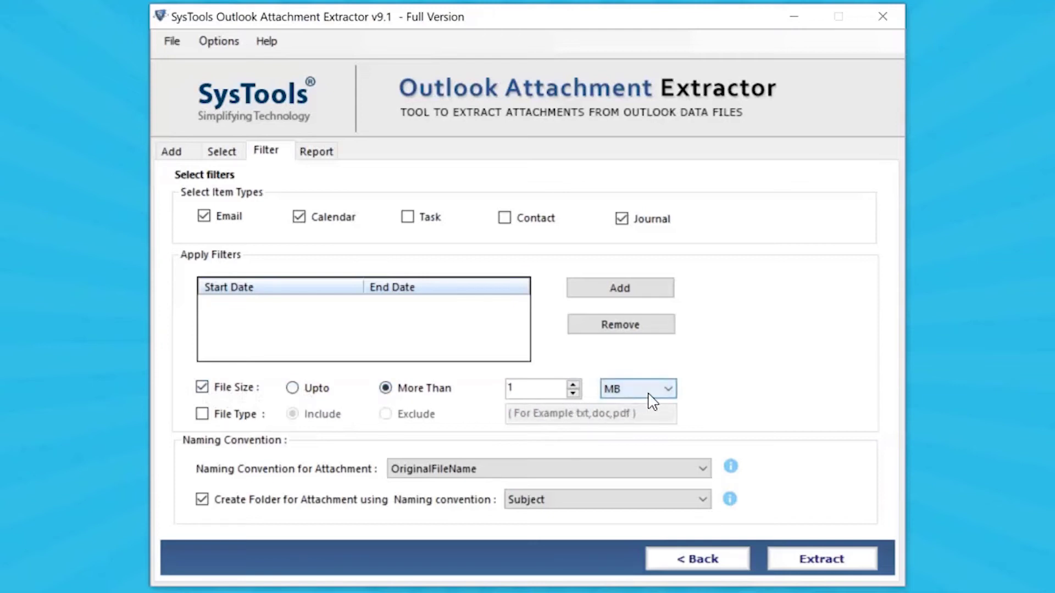
left_click(668, 392)
left_click(666, 392)
left_click(202, 387)
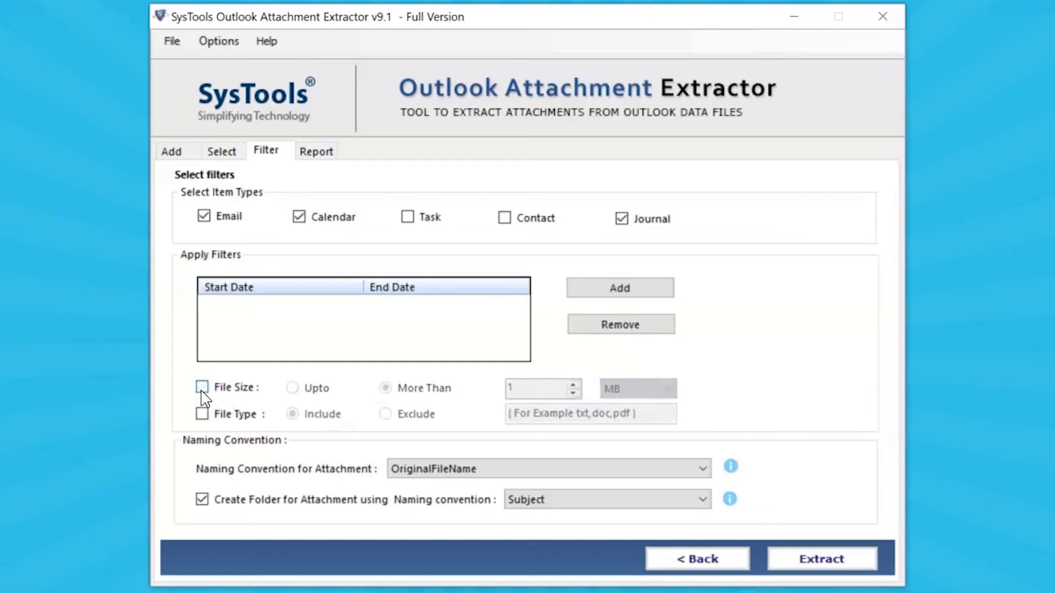
- Try an exclude file-type filter for txt, then leave the file type filter off
left_click(202, 414)
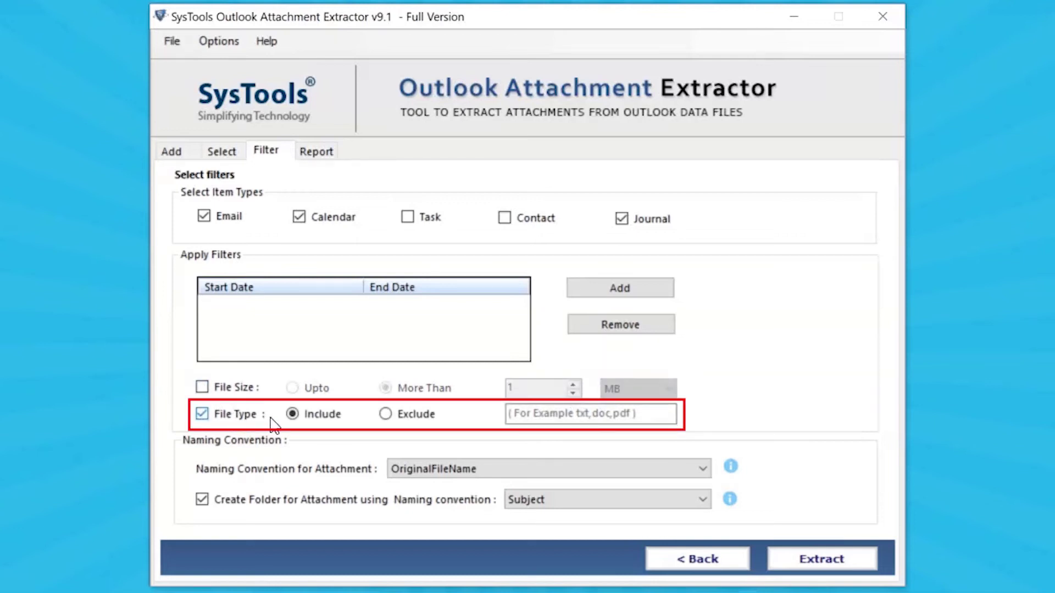
left_click(385, 414)
left_click(513, 414)
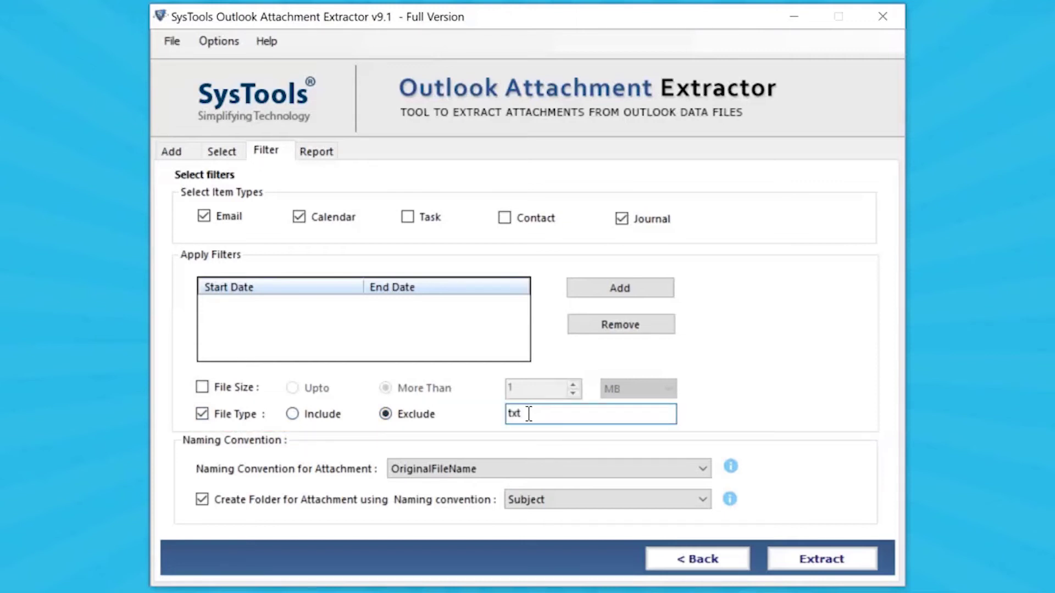
type("txt")
left_click(202, 414)
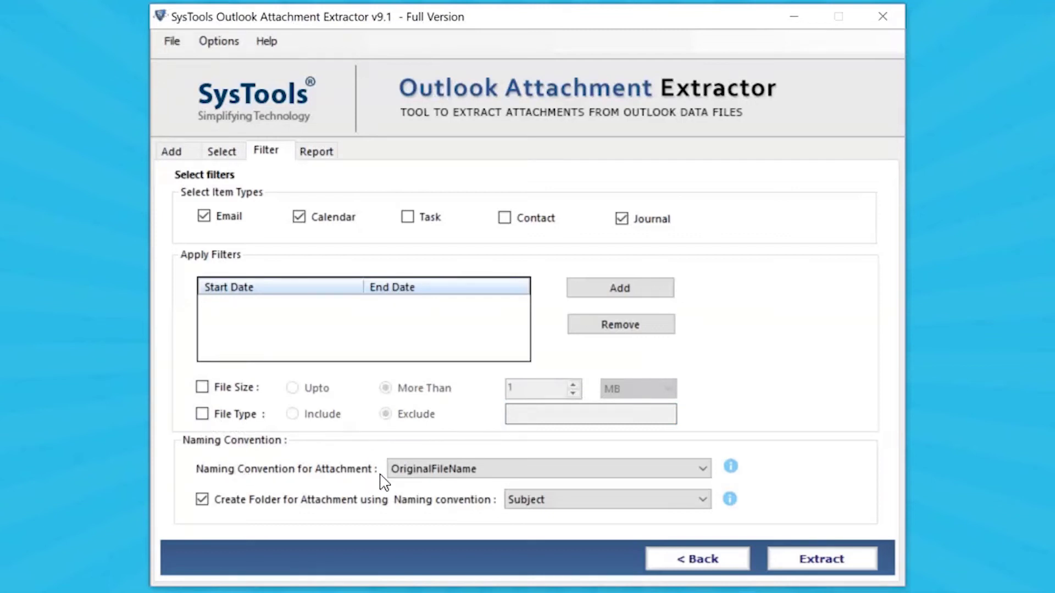
- Name attachments AutoIncrement+OriginalFileName and their per-attachment folders AutoIncrement
left_click(522, 471)
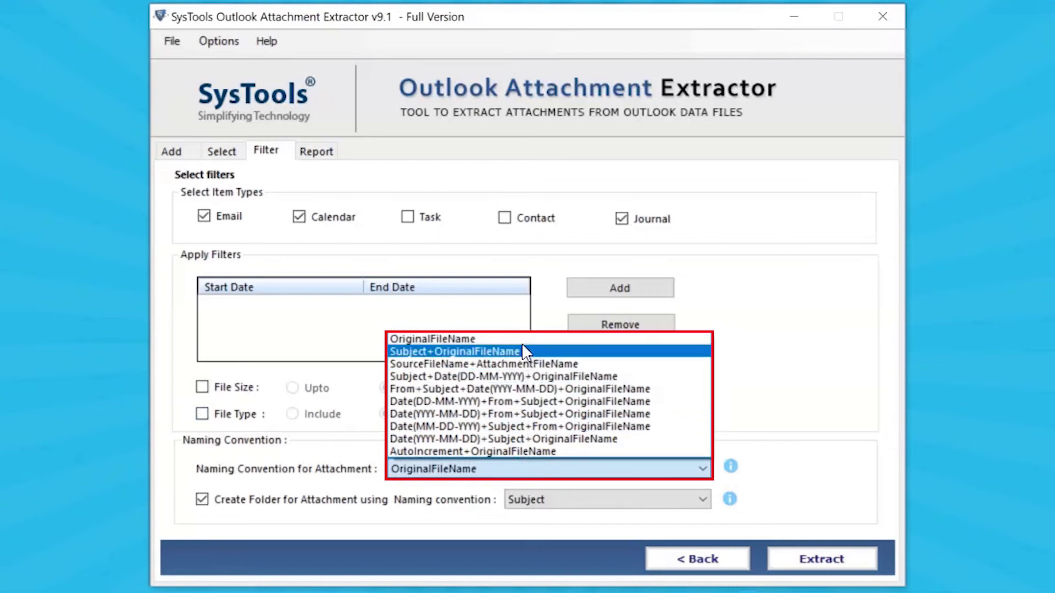
left_click(532, 451)
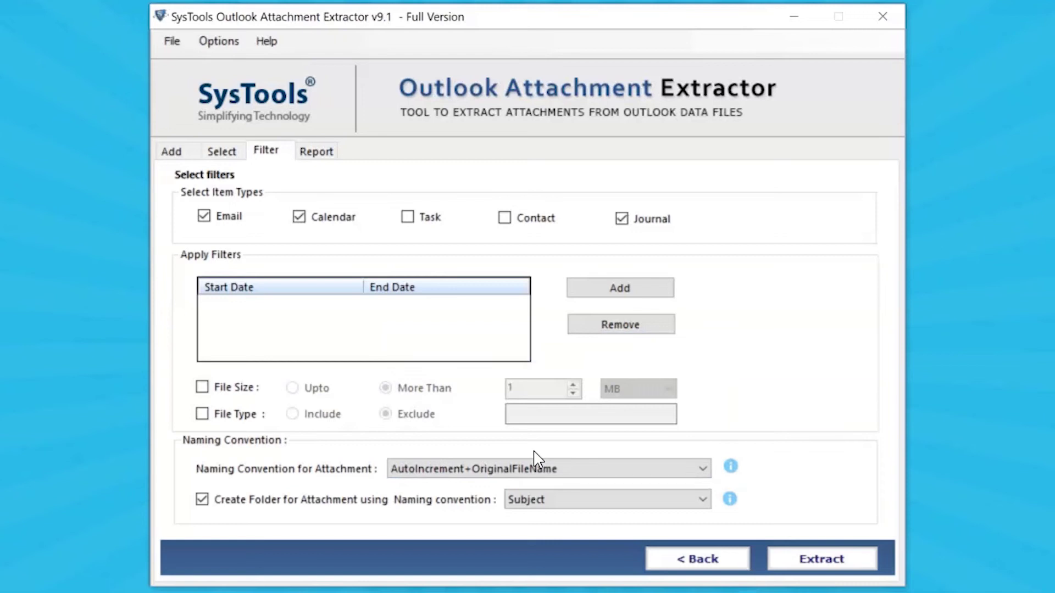
left_click(202, 499)
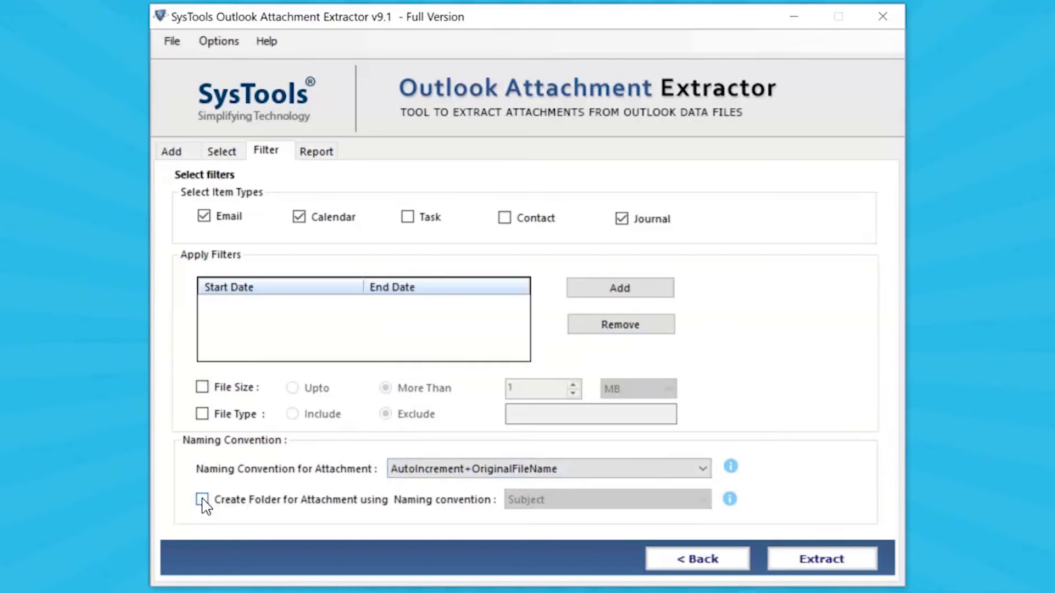
left_click(202, 500)
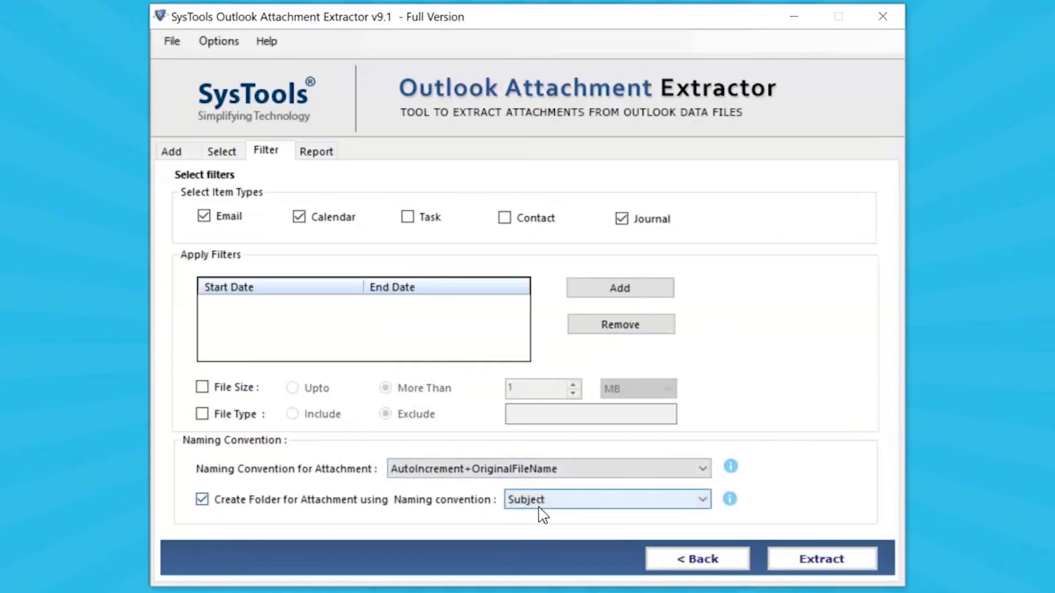
left_click(600, 508)
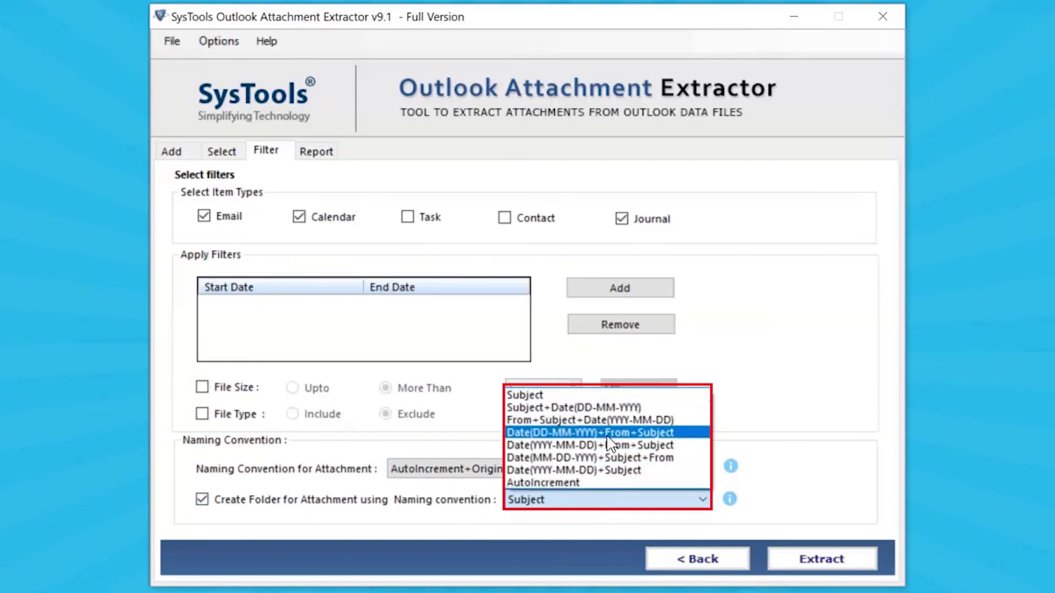
left_click(615, 482)
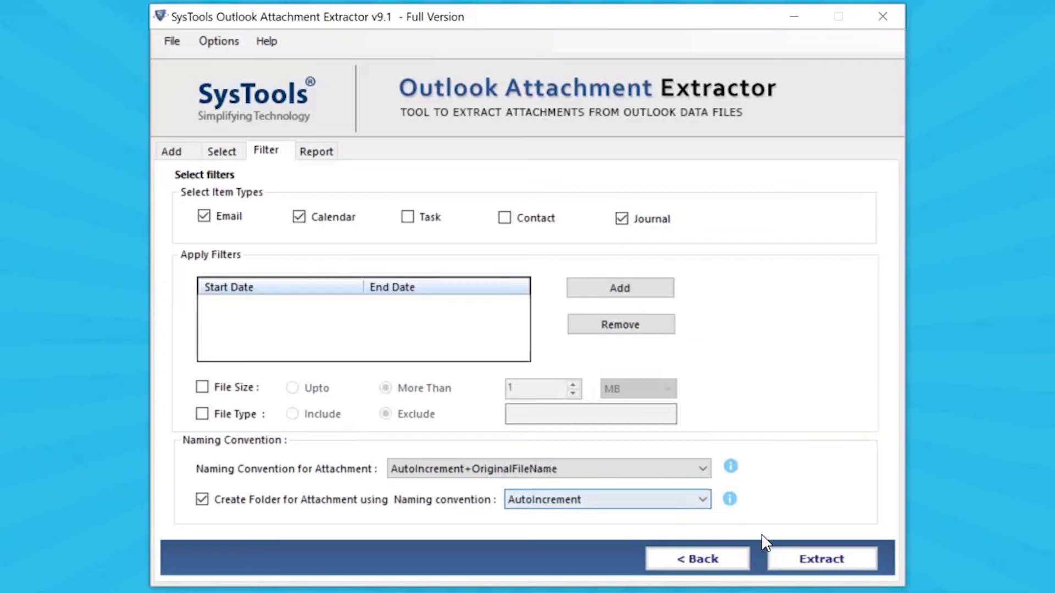
- Run the extraction into Converted Files and dismiss the completion message (1904 succeeded)
left_click(775, 552)
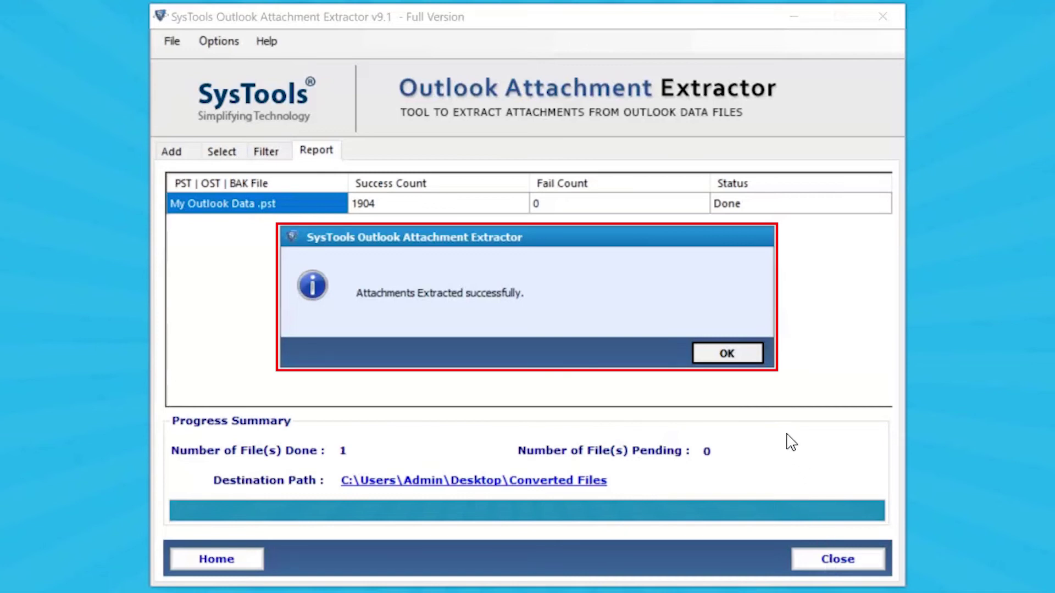
left_click(737, 355)
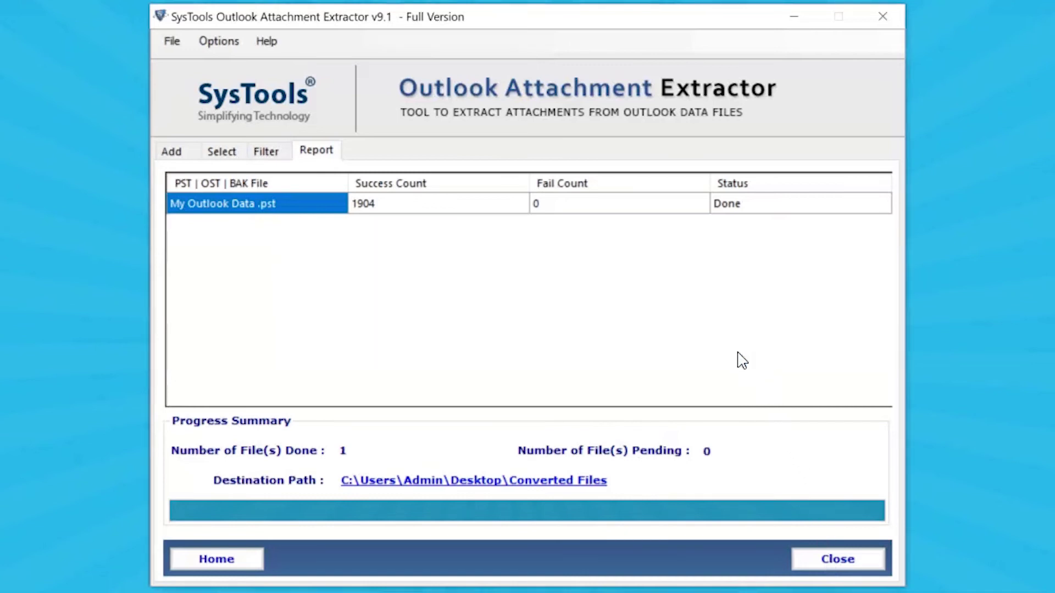